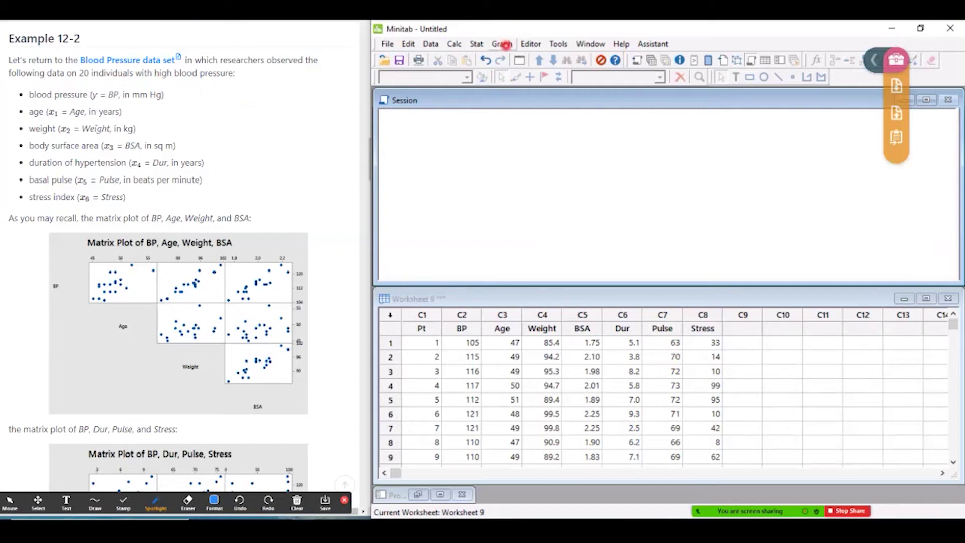
Draw a simple matrix plot of C2–C8 (BP, Age, Weight, BSA, Dur, Pulse, Stress), maximized.
left_click(503, 44)
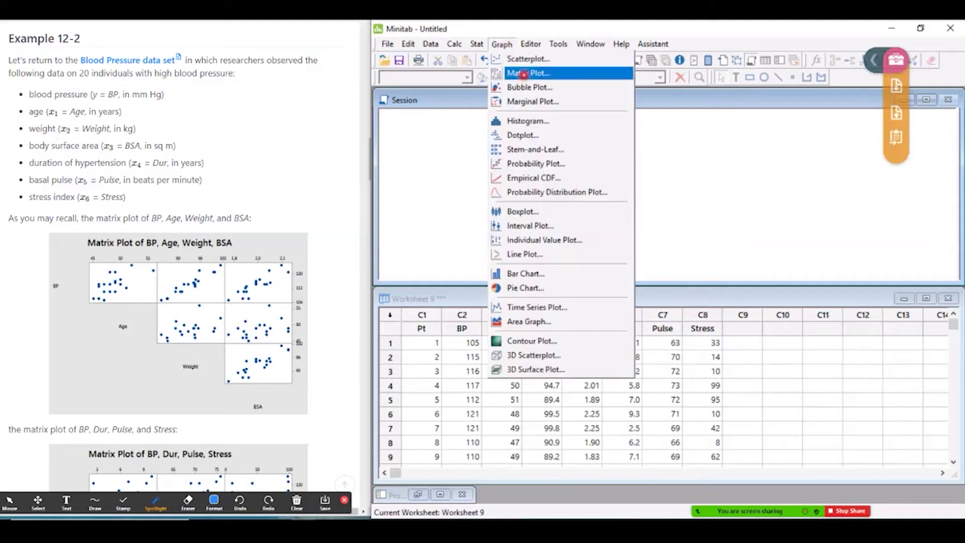
left_click(524, 74)
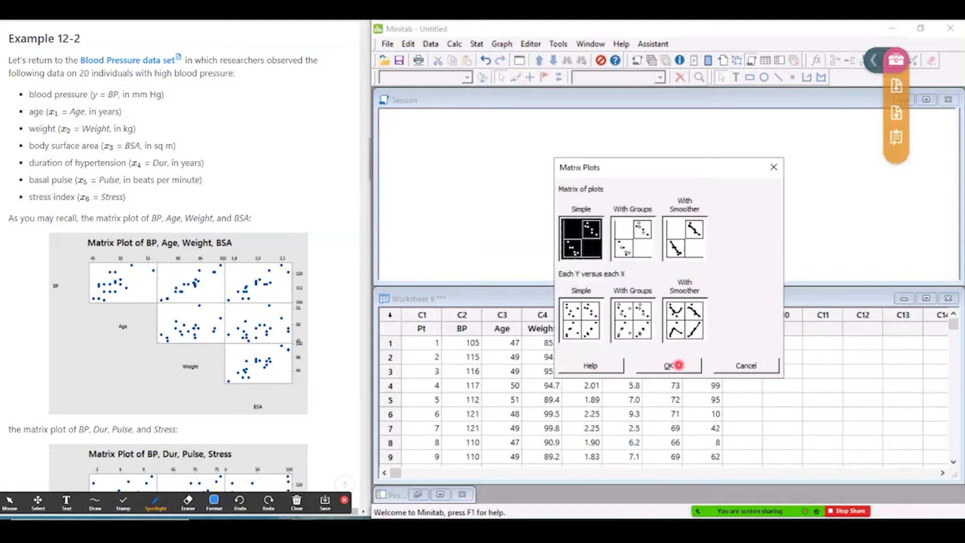
left_click(679, 365)
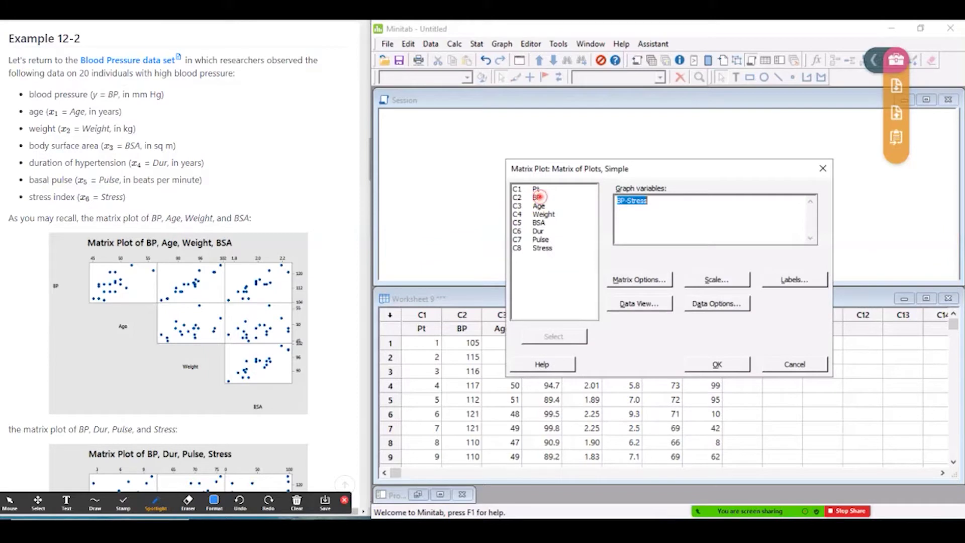
left_click(538, 197)
left_click(555, 249, "shift")
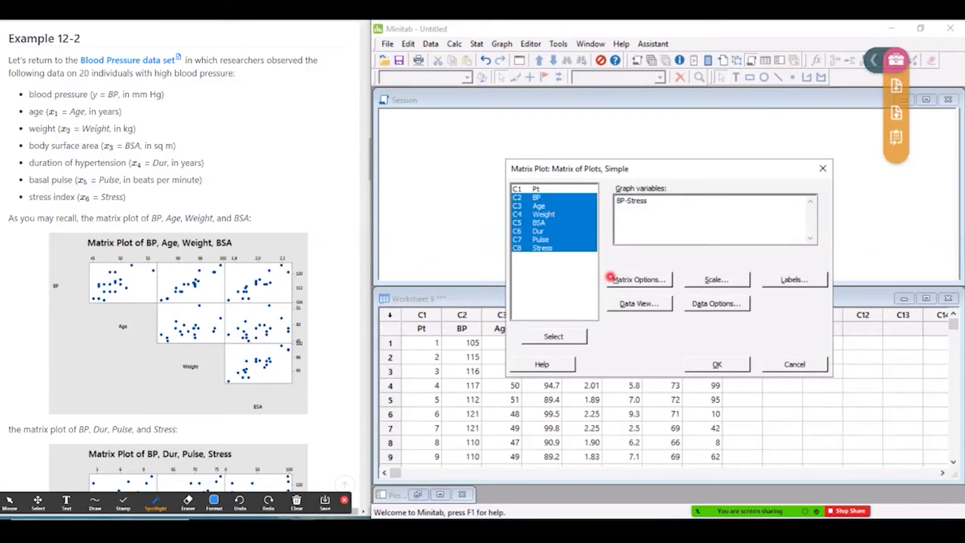
left_click(556, 336)
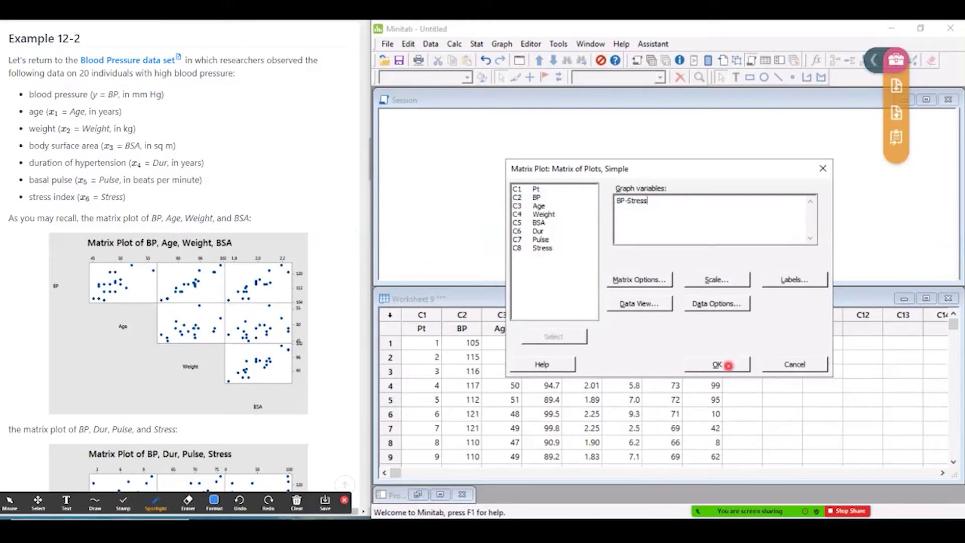
left_click(728, 361)
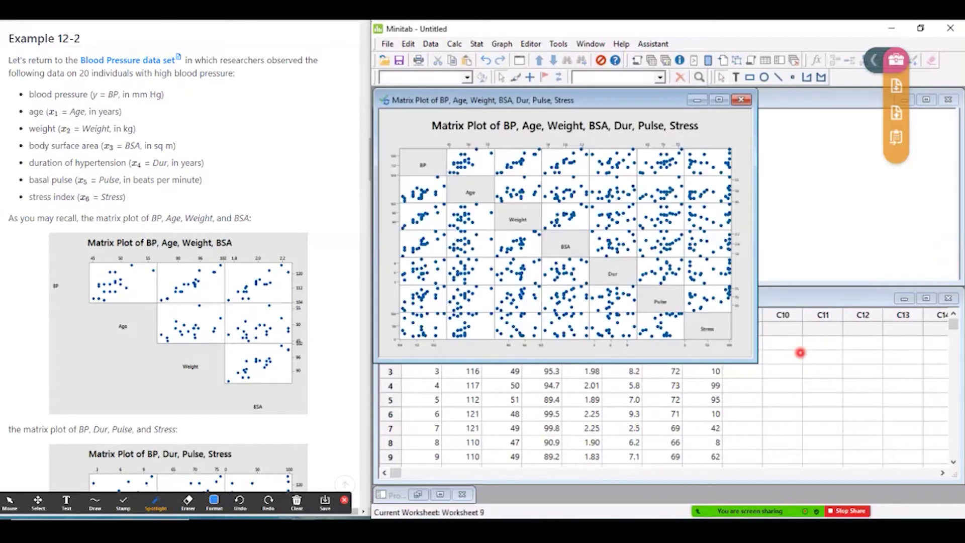
left_click(719, 99)
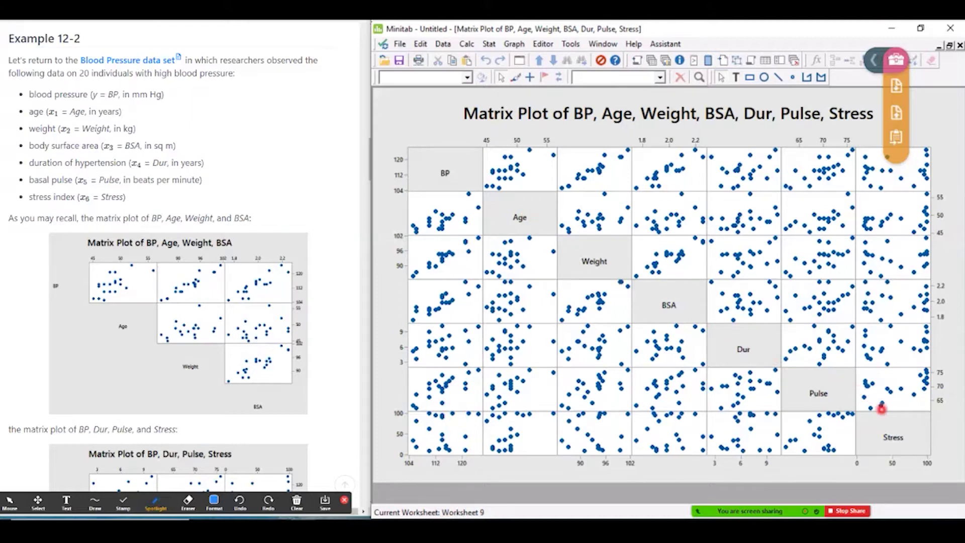
Compute Pearson correlations for BP through Stress, e.g. Weight–BP 0.950.
mouse_move(879, 407)
left_click(467, 44)
mouse_move(489, 44)
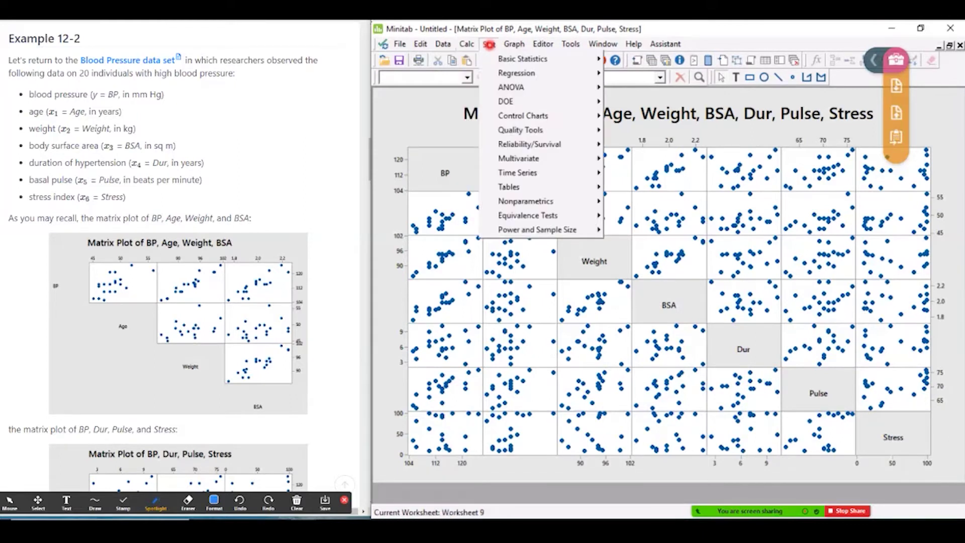
mouse_move(500, 60)
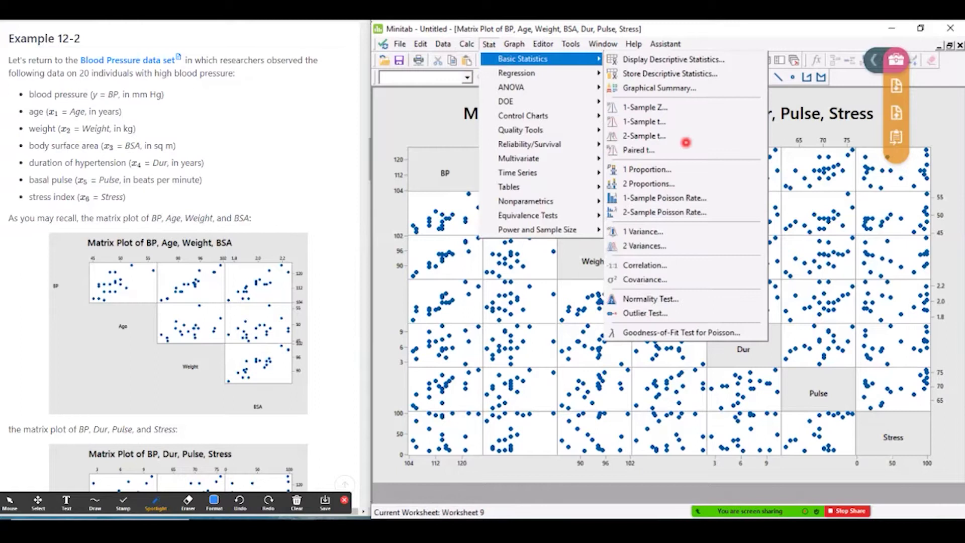
left_click(671, 265)
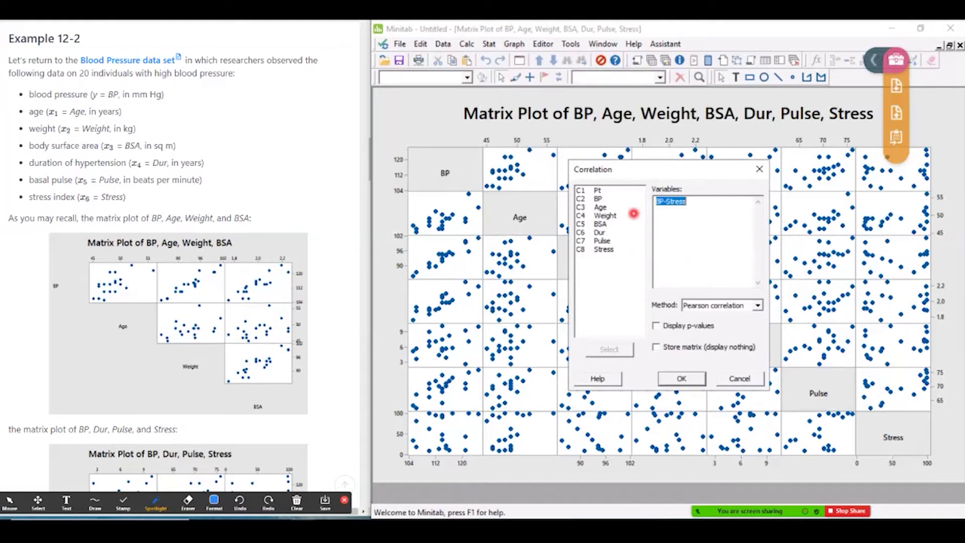
left_click(606, 199)
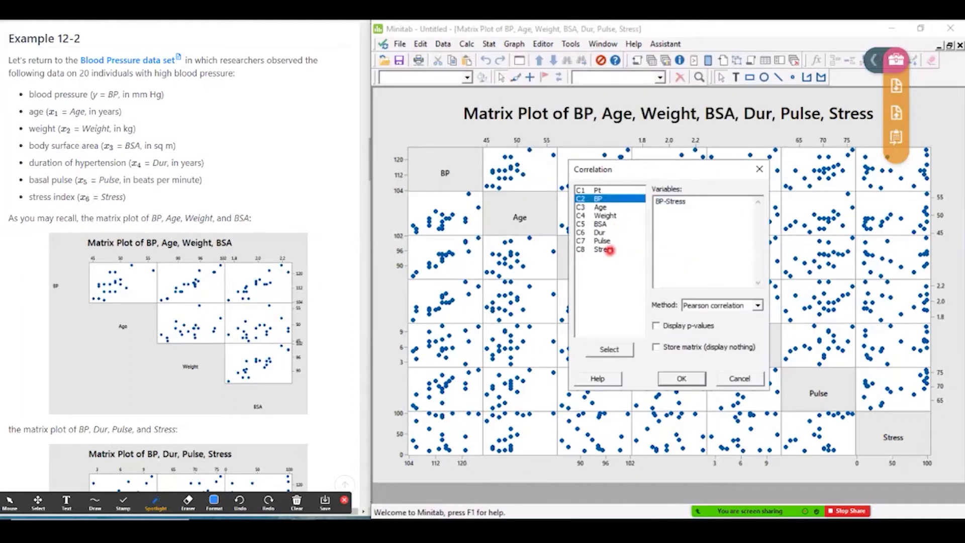
left_click(609, 250, "shift")
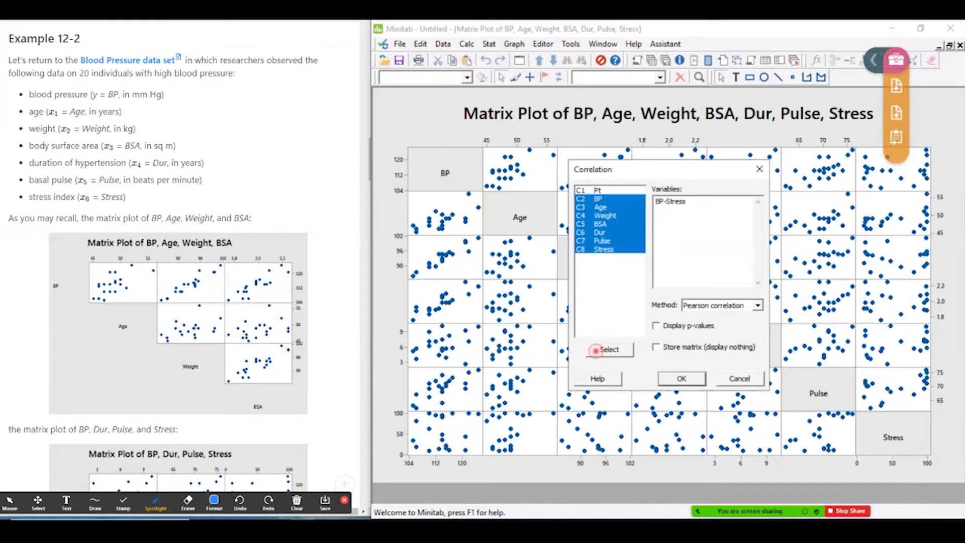
left_click(596, 351)
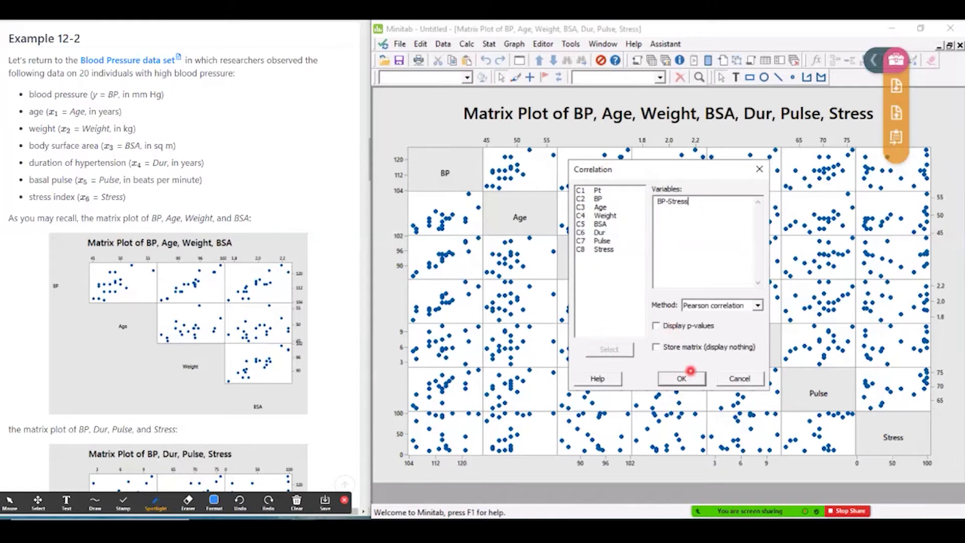
left_click(690, 376)
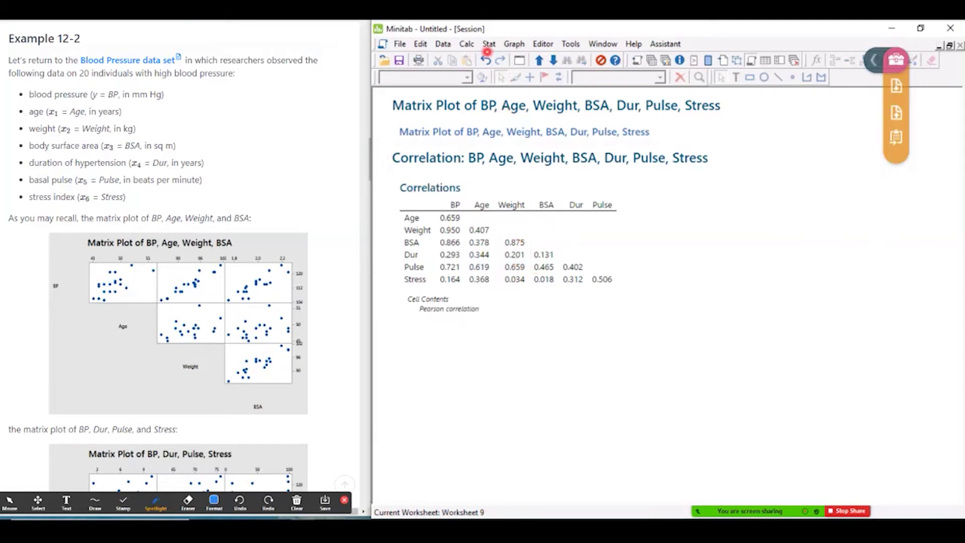
Fit BP on continuous predictors Age through Stress, giving R-sq 99.62% and VIFs up to 8.42.
left_click(486, 51)
mouse_move(508, 73)
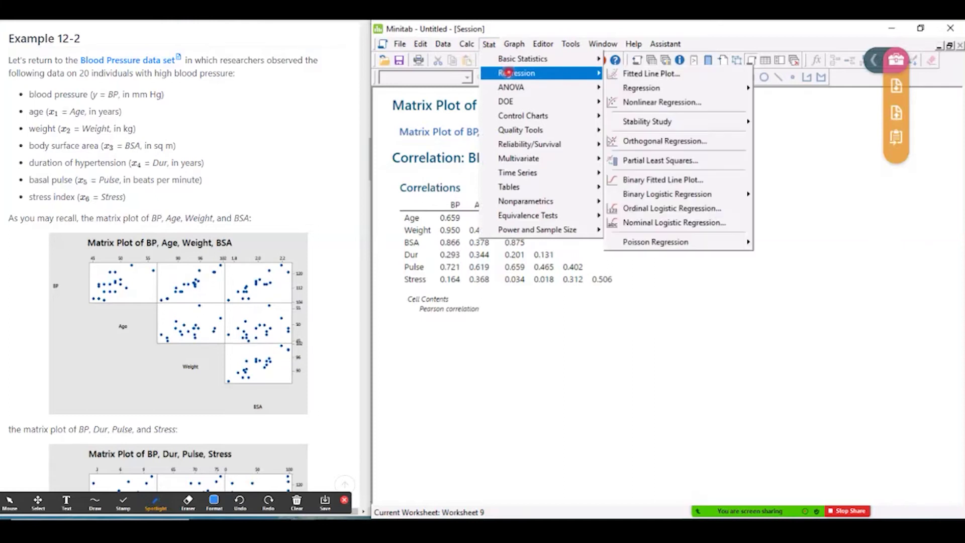
mouse_move(638, 87)
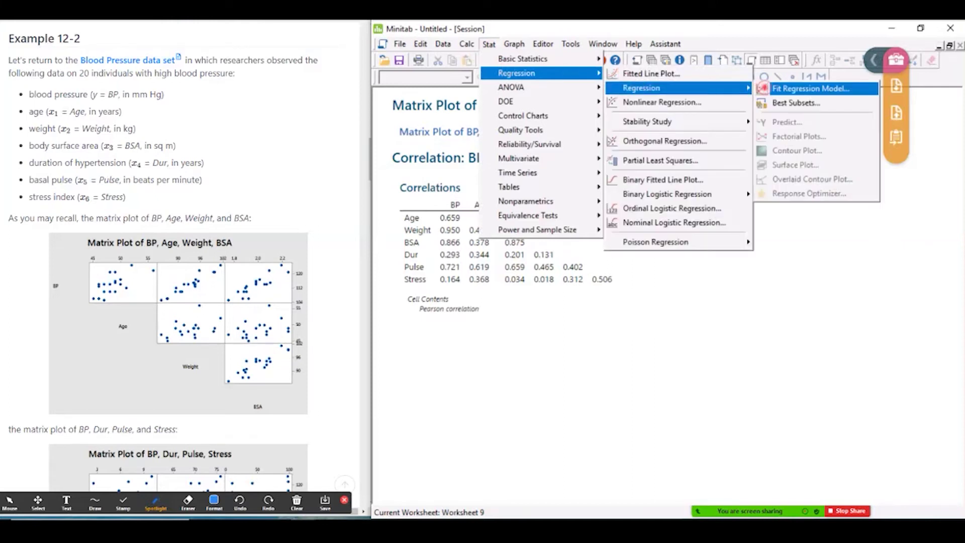
left_click(764, 88)
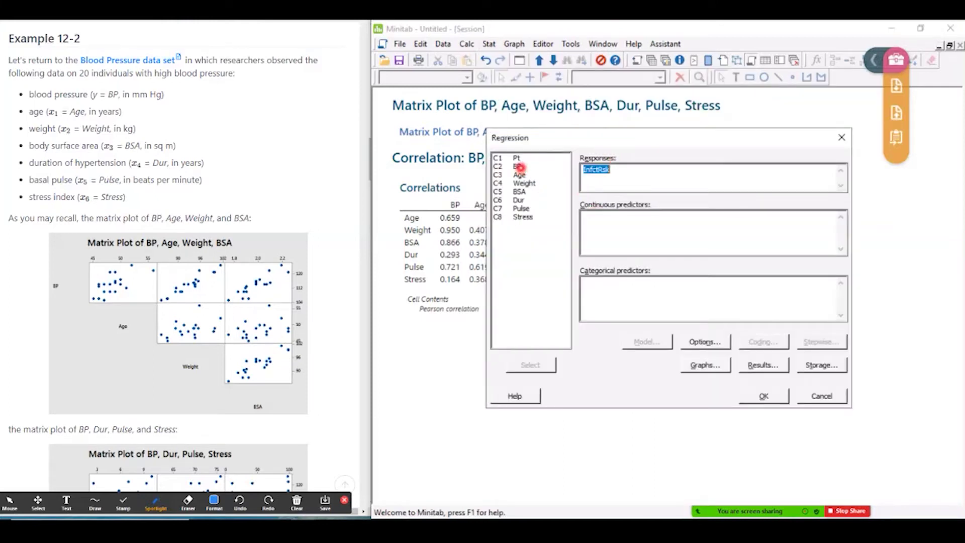
double_click(517, 167)
left_click(602, 227)
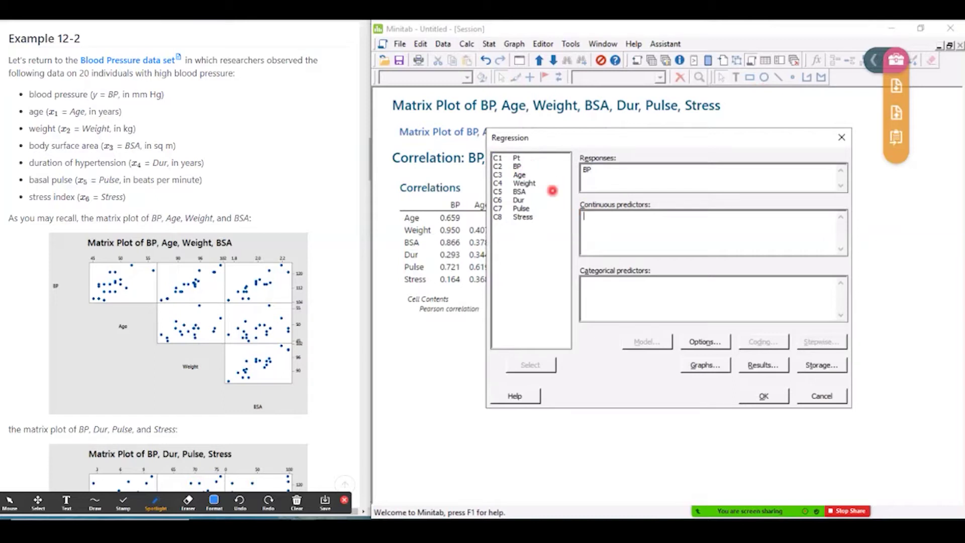
left_click(520, 175)
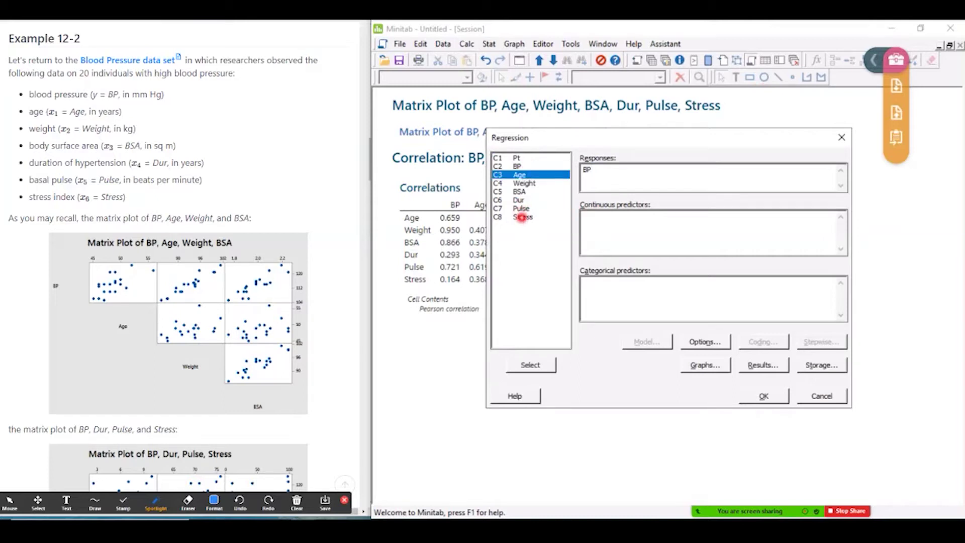
left_click(522, 218, "shift")
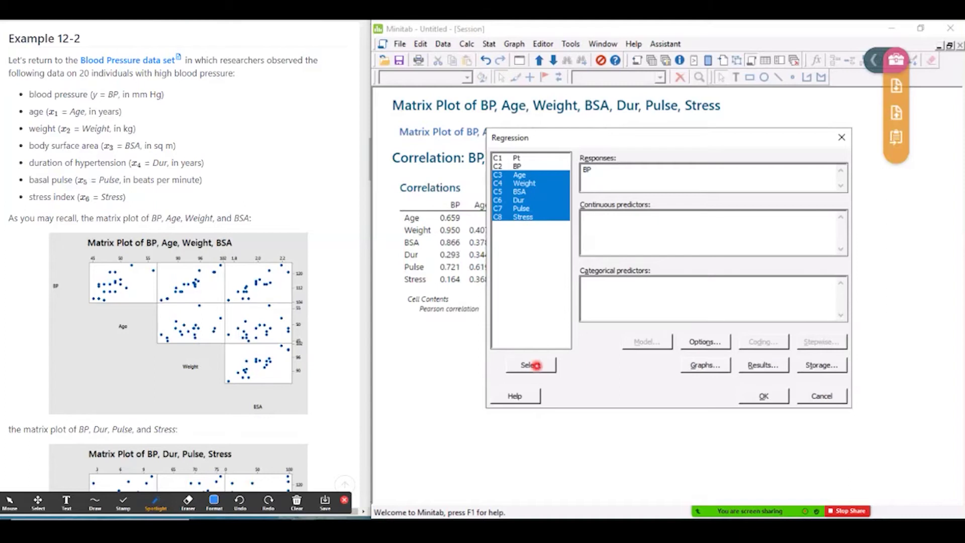
left_click(536, 366)
left_click(763, 396)
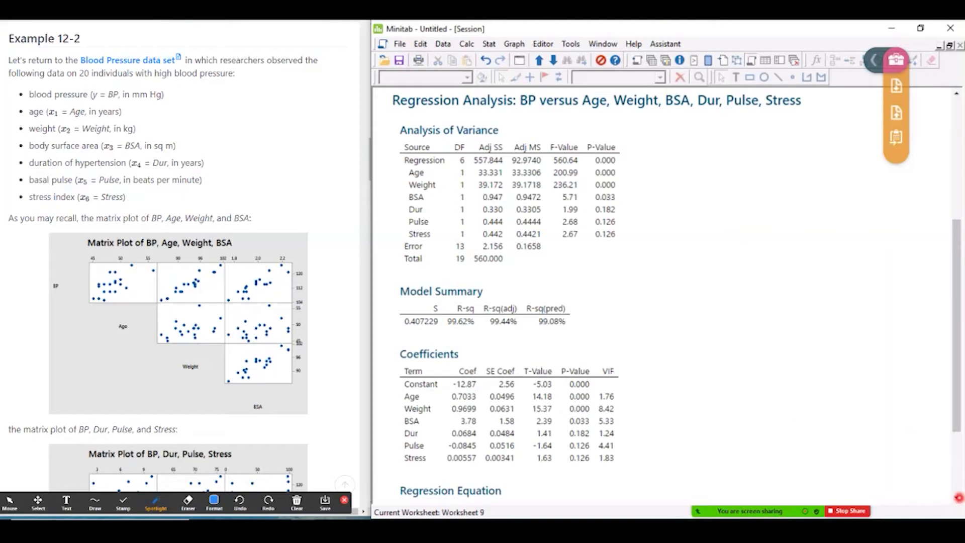
scroll(958, 497, "down", 3)
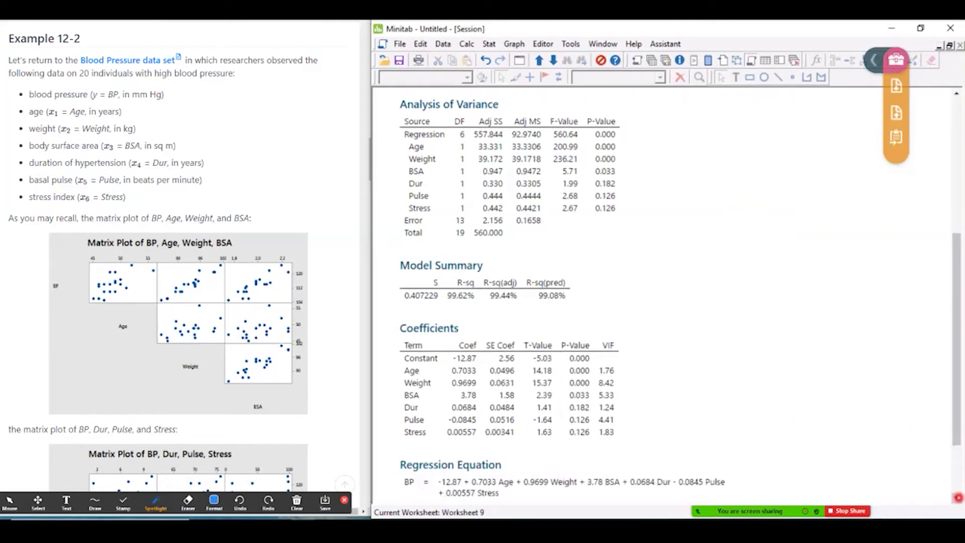
scroll(959, 497, "down", 2)
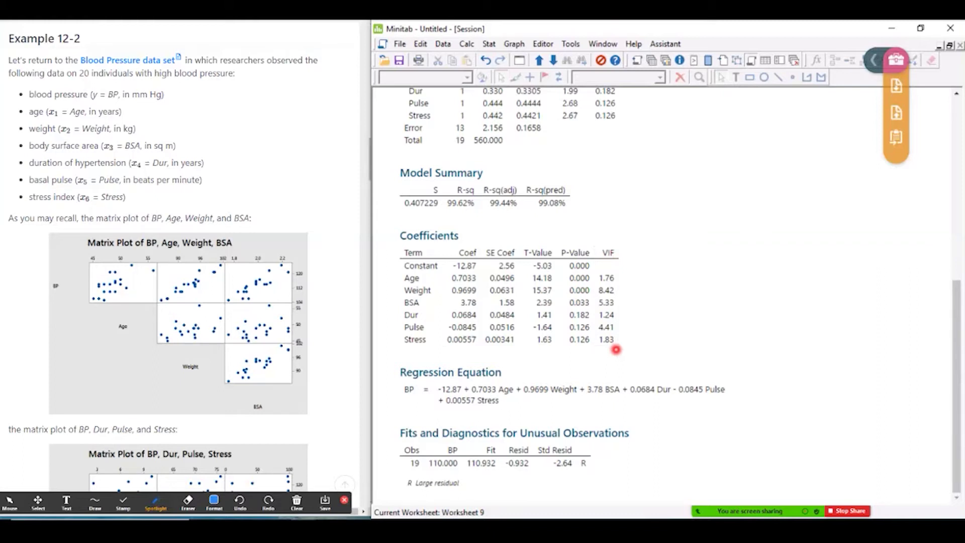
left_click_drag(609, 257, 610, 263)
Reopen Fit Regression Model with Weight as the response and clear the predictor entry.
left_click(489, 44)
mouse_move(503, 74)
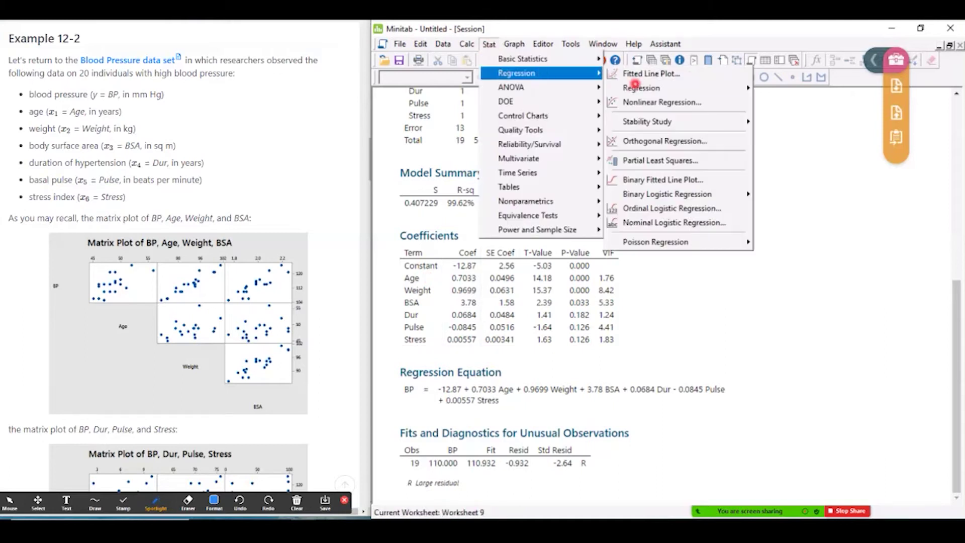
mouse_move(640, 88)
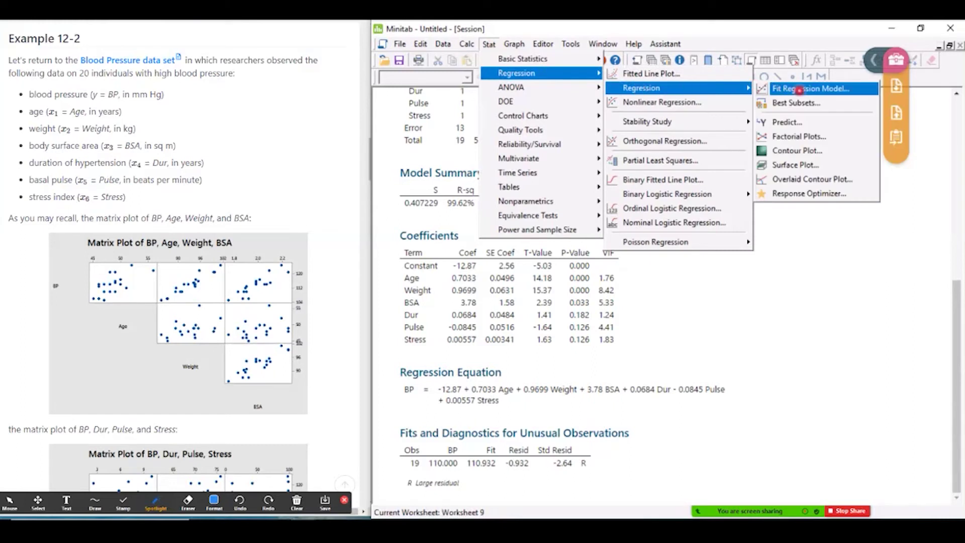
left_click(799, 91)
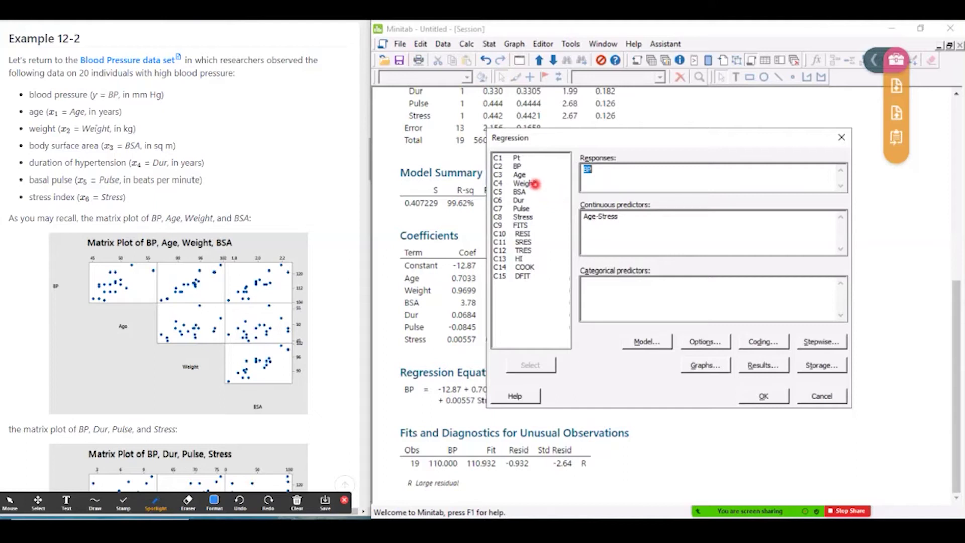
double_click(534, 184)
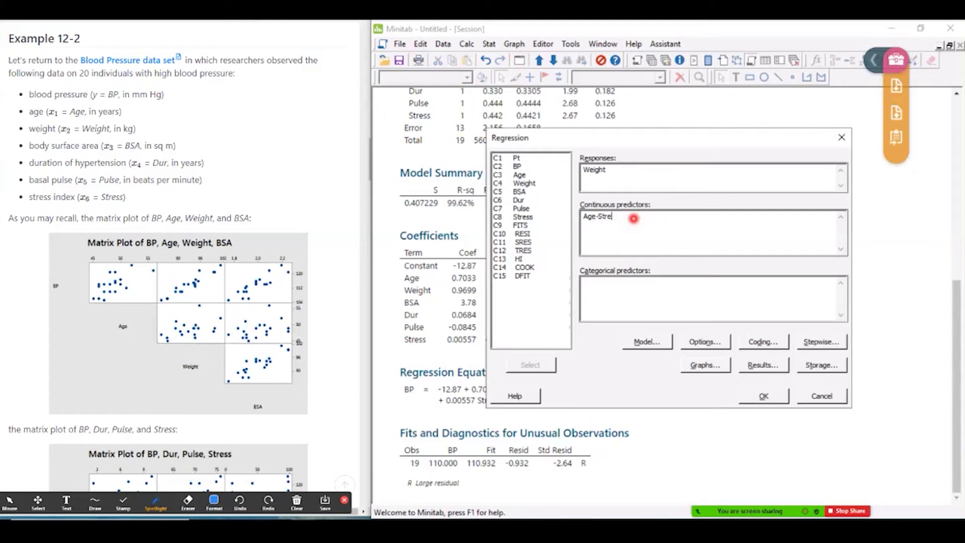
key("BackSpace")
key("BackSpace")
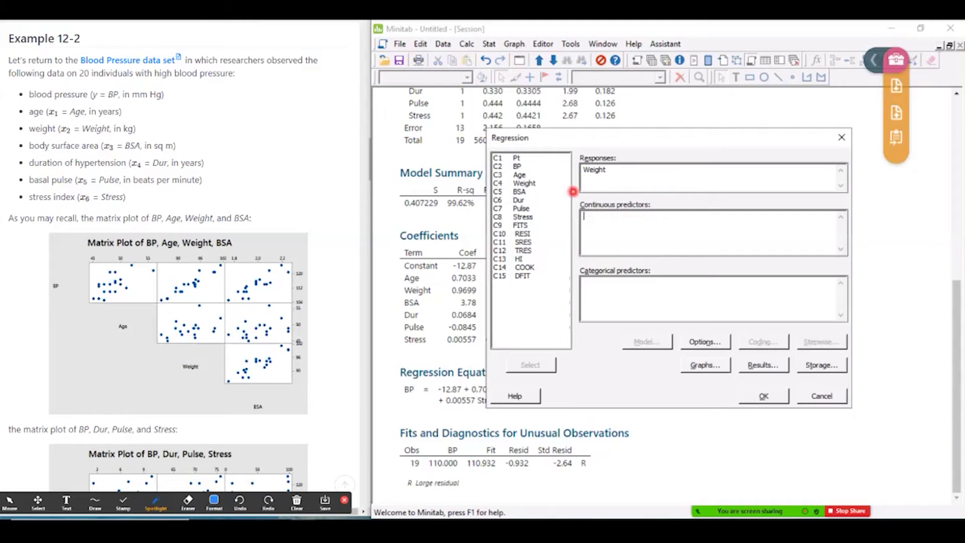
Add Age, BSA, Dur, Pulse and Stress as predictors and run, giving R-sq 88.12%.
double_click(524, 175)
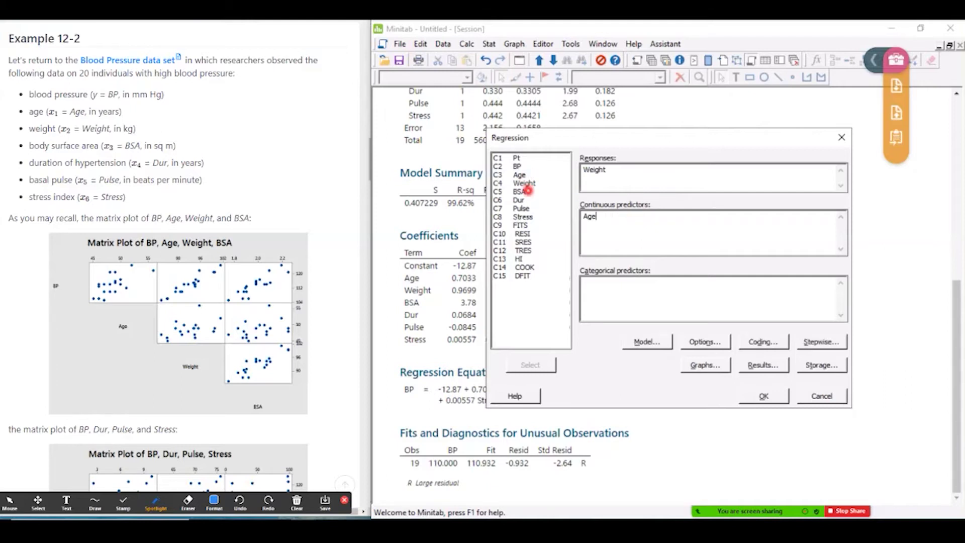
double_click(528, 190)
double_click(525, 200)
double_click(532, 209)
double_click(534, 218)
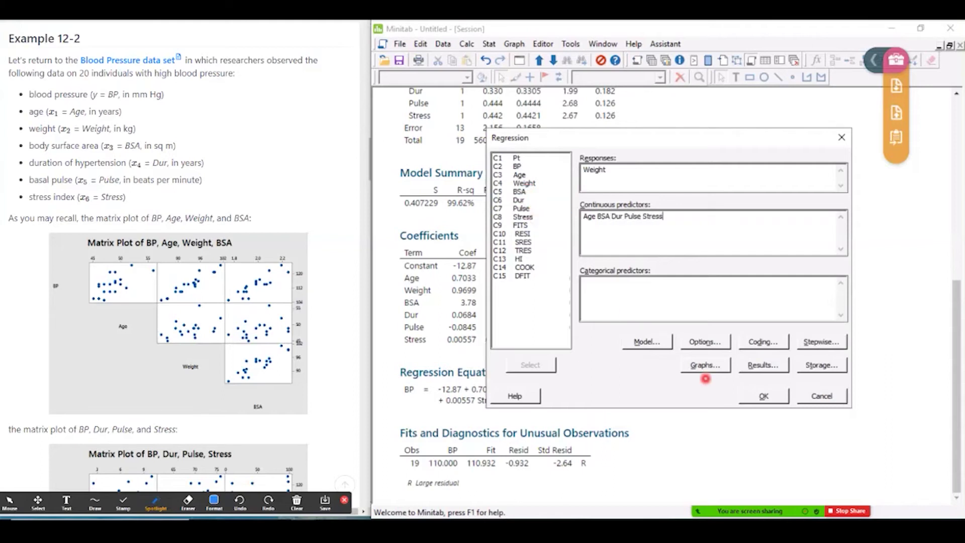
left_click(770, 397)
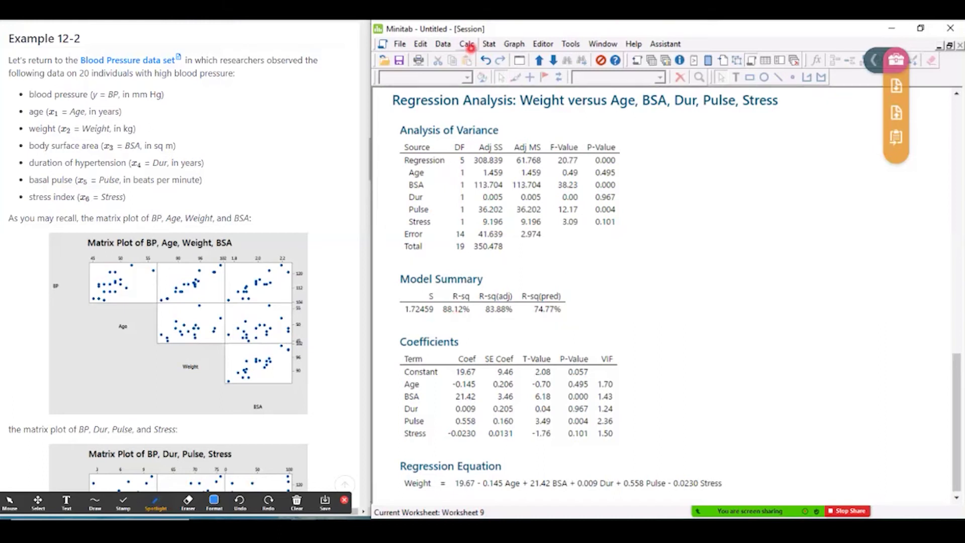
Review the Weight regression output (R-sq 88.12%) and bring up the Calc menu.
left_click(467, 45)
Use the Calculator to store 1/(1-0.8812) in vif_weight.
left_click(496, 58)
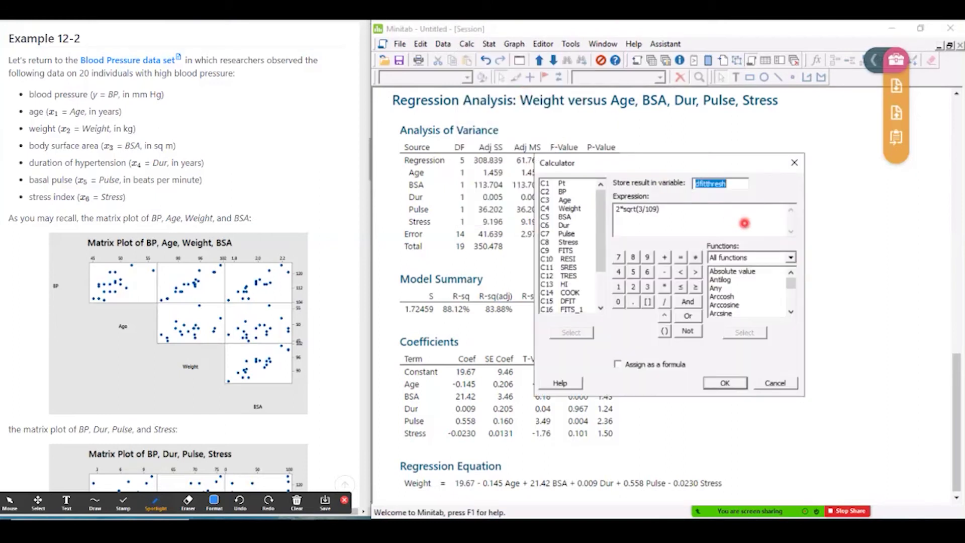
type("vif_weight")
left_click(670, 209)
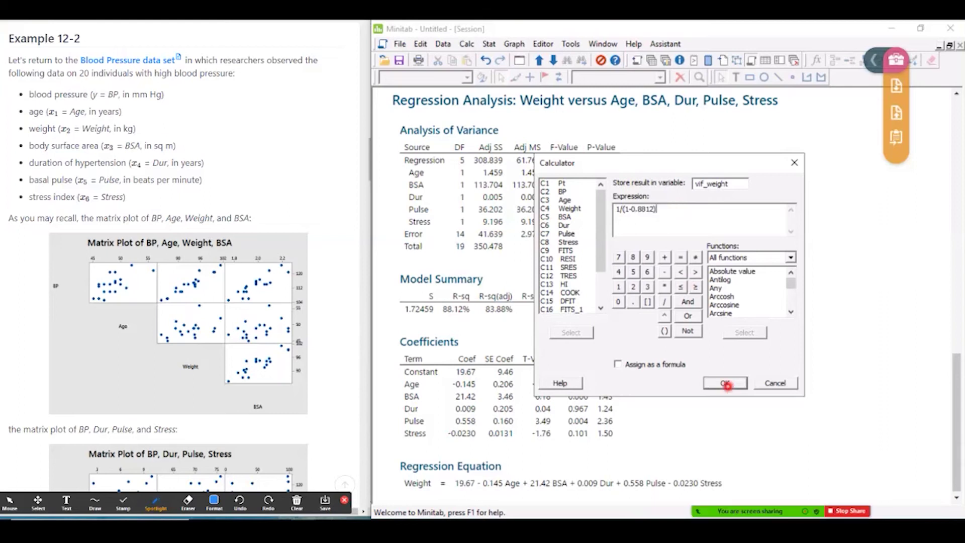
left_click(725, 384)
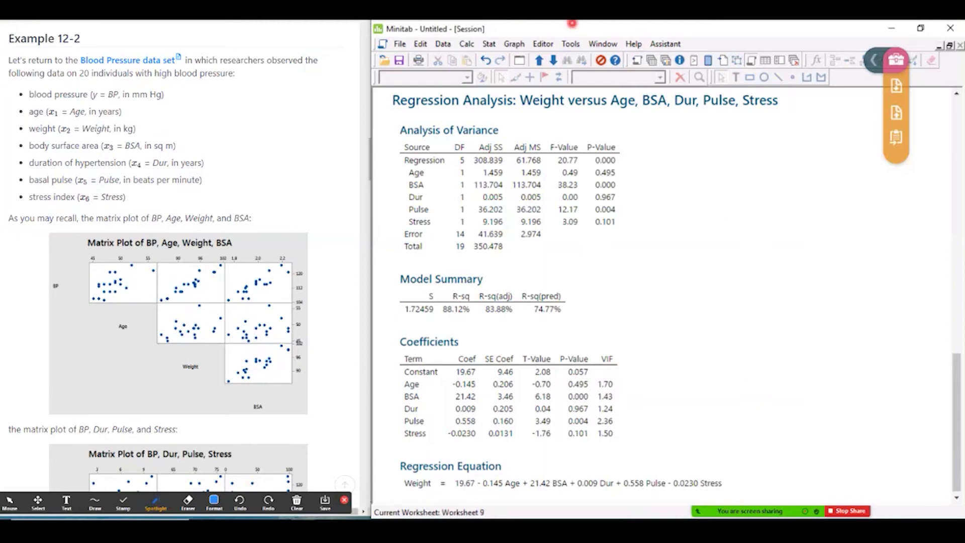
Show Worksheet 9 and locate vif_weight = 8.41751 in column C23.
left_click(603, 44)
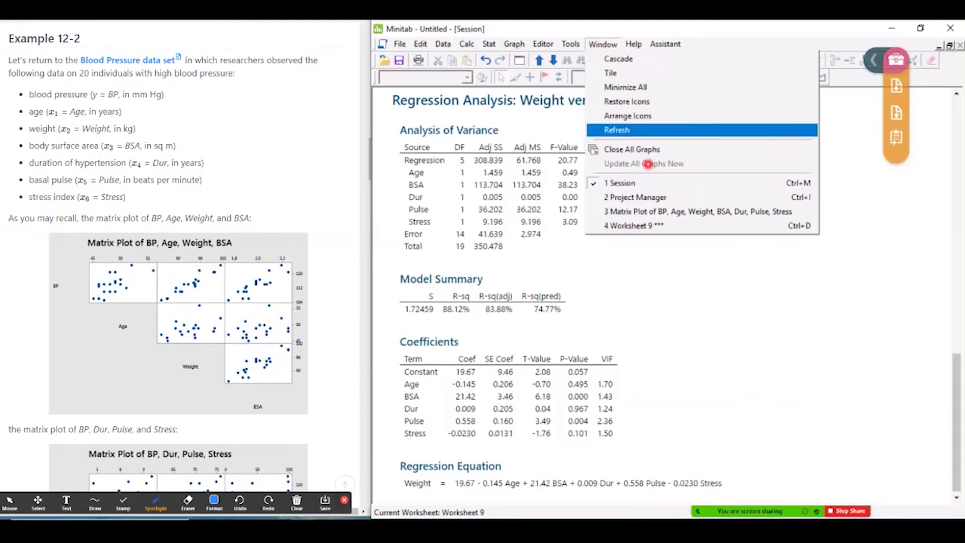
left_click(661, 227)
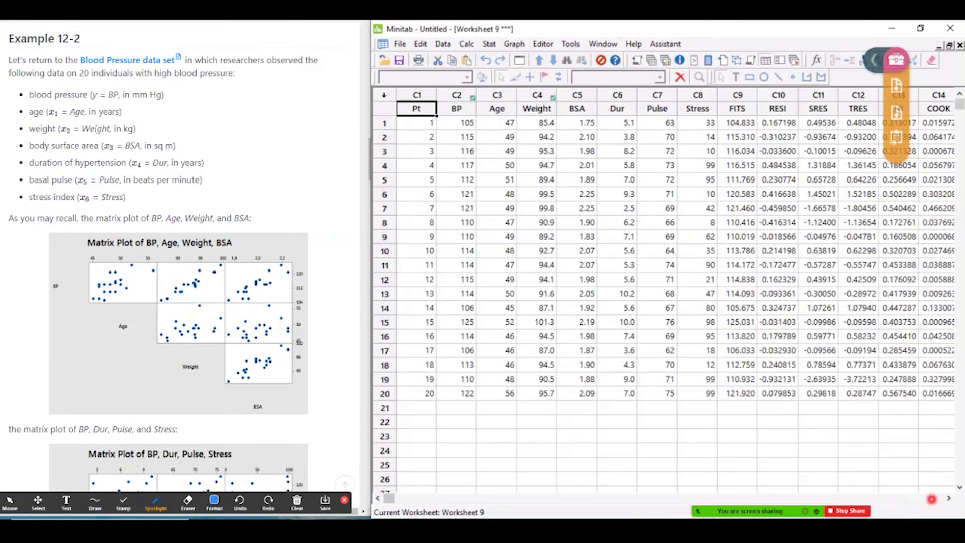
left_click(931, 499)
left_click(783, 126)
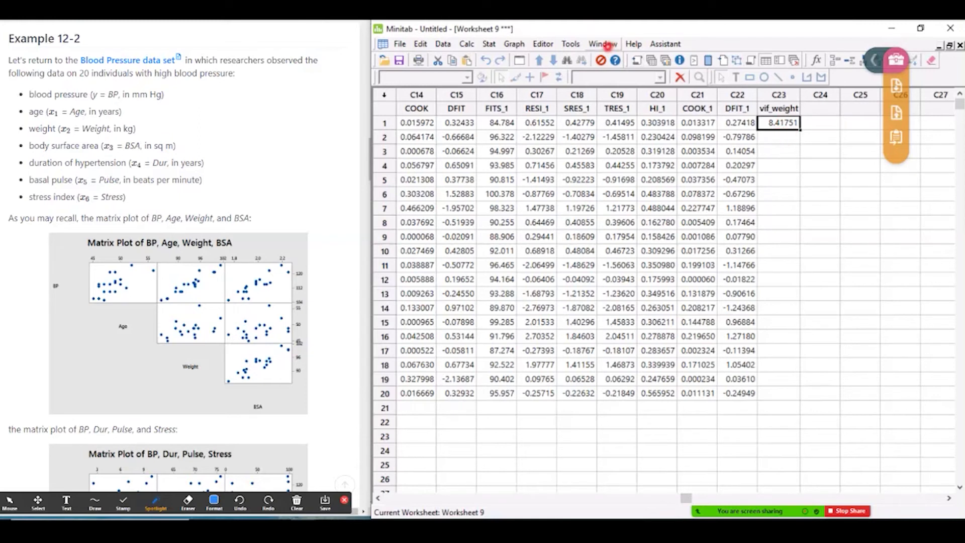
Tile the windows, close the matrix plot without saving, and tile again.
left_click(608, 46)
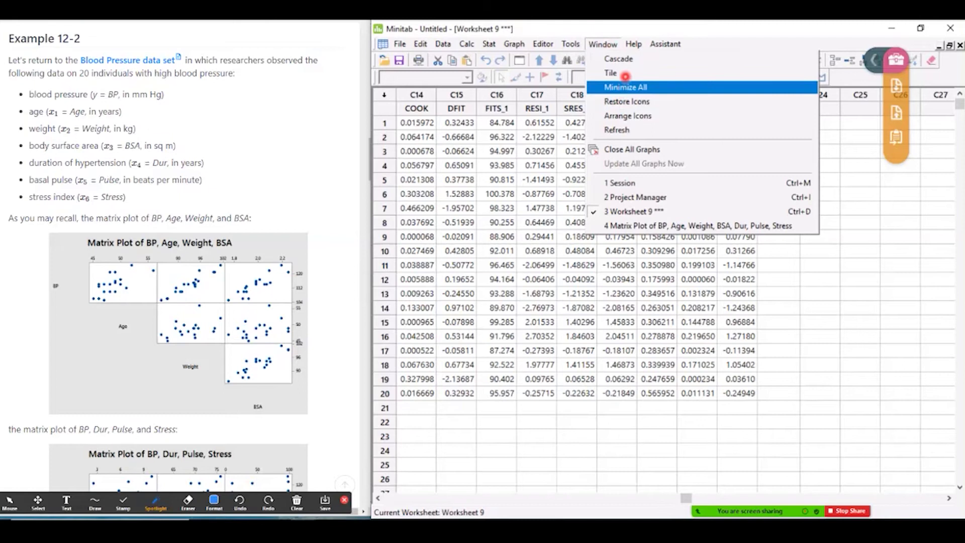
left_click(623, 74)
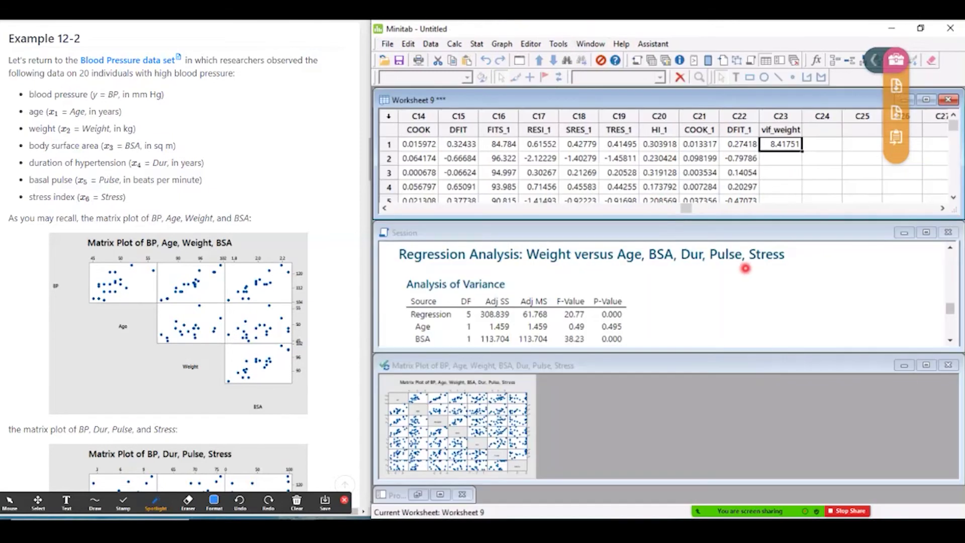
left_click(949, 365)
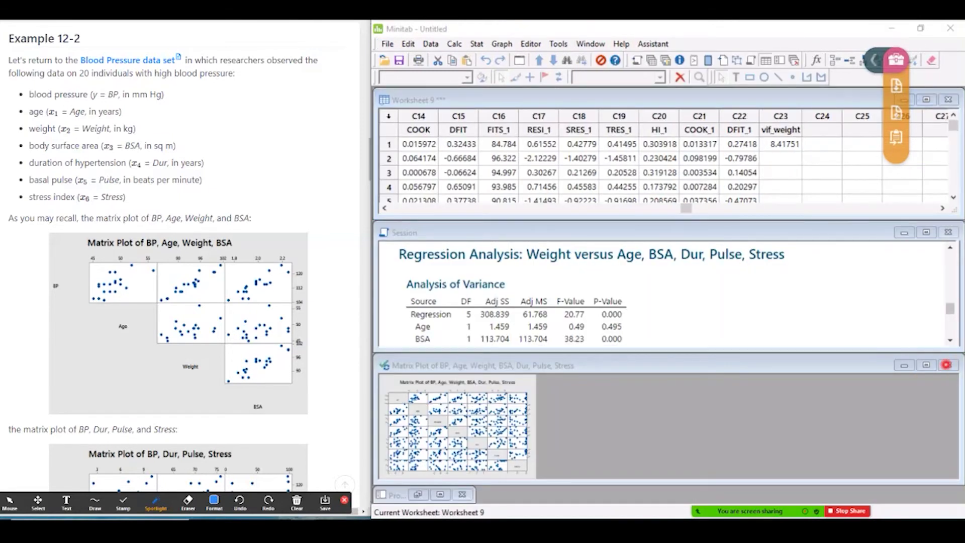
left_click(712, 304)
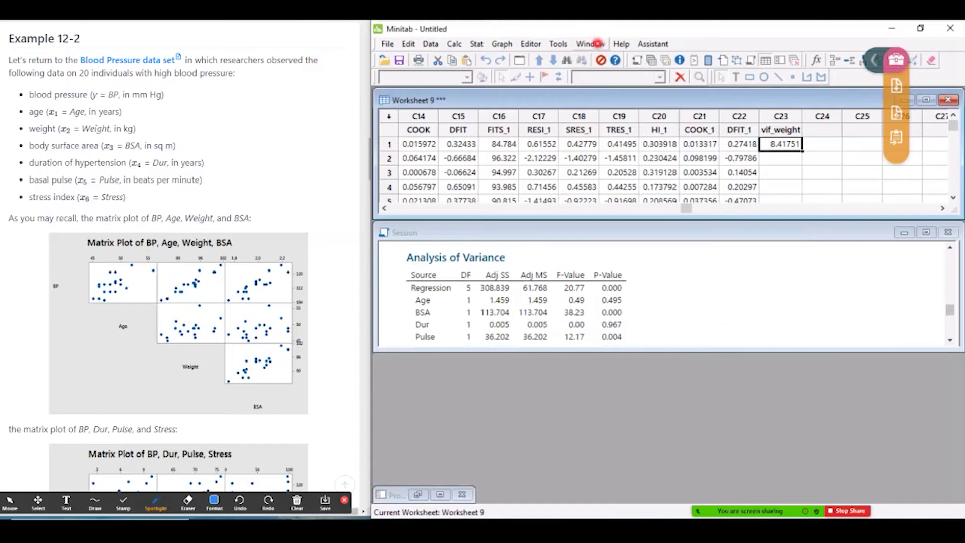
left_click(590, 44)
left_click(599, 72)
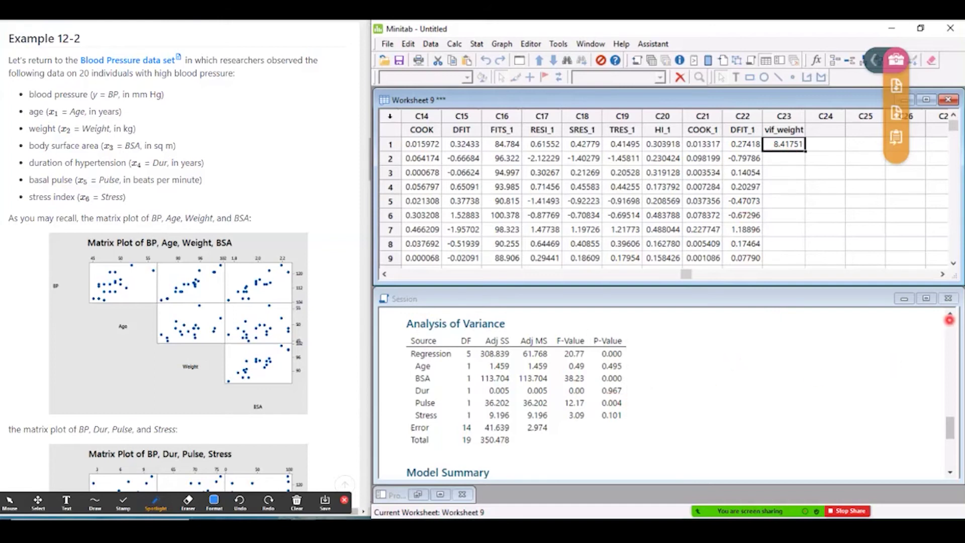
Compare Weight's 8.42 VIF in the BP Coefficients table with vif_weight 8.41751.
left_click(951, 325)
scroll(951, 325, "up", 5)
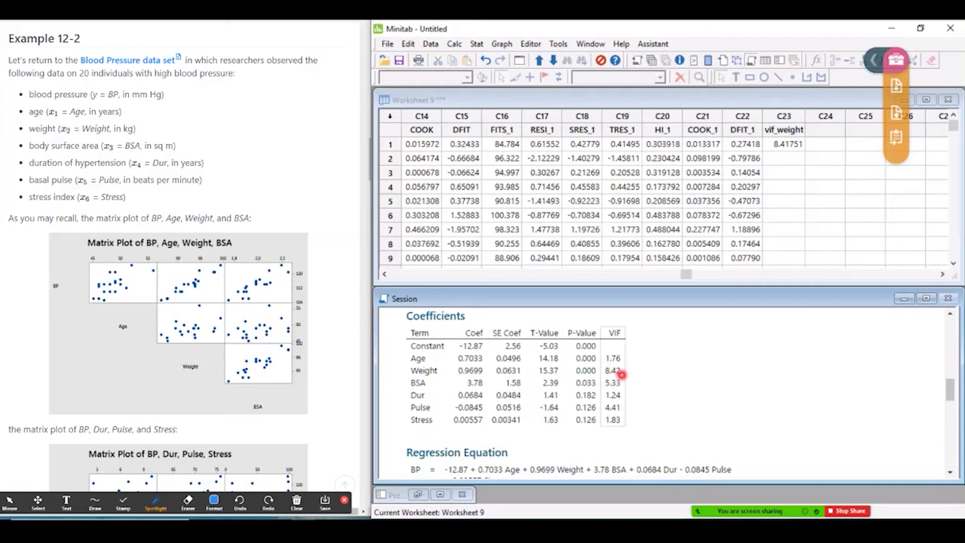
left_click(783, 146)
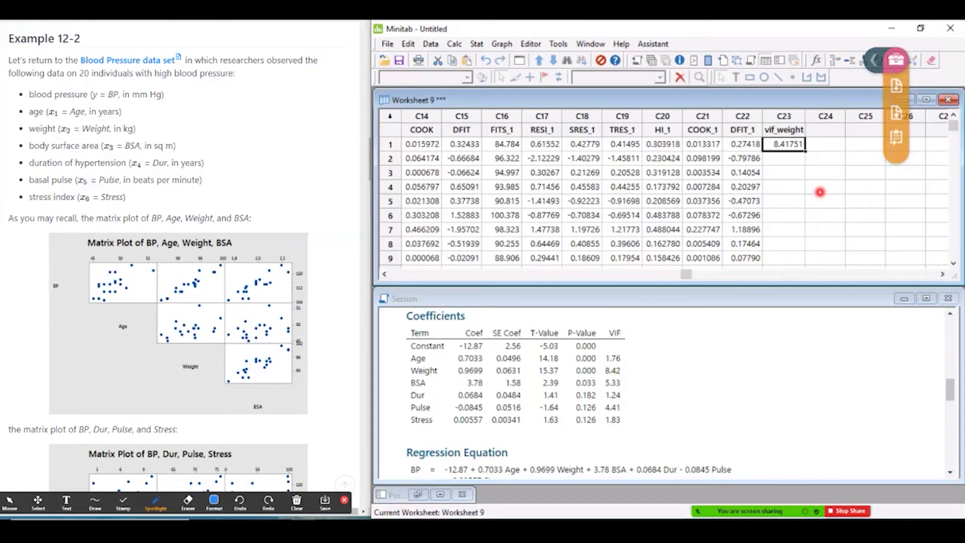
left_click(616, 371)
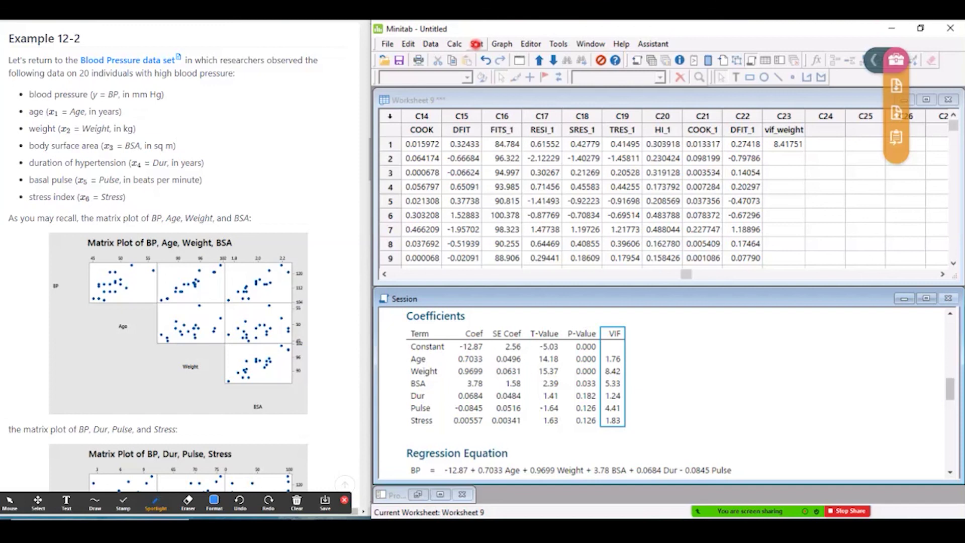
Reopen Fit Regression Model with BP as the response and clear the predictor list.
left_click(476, 44)
mouse_move(508, 73)
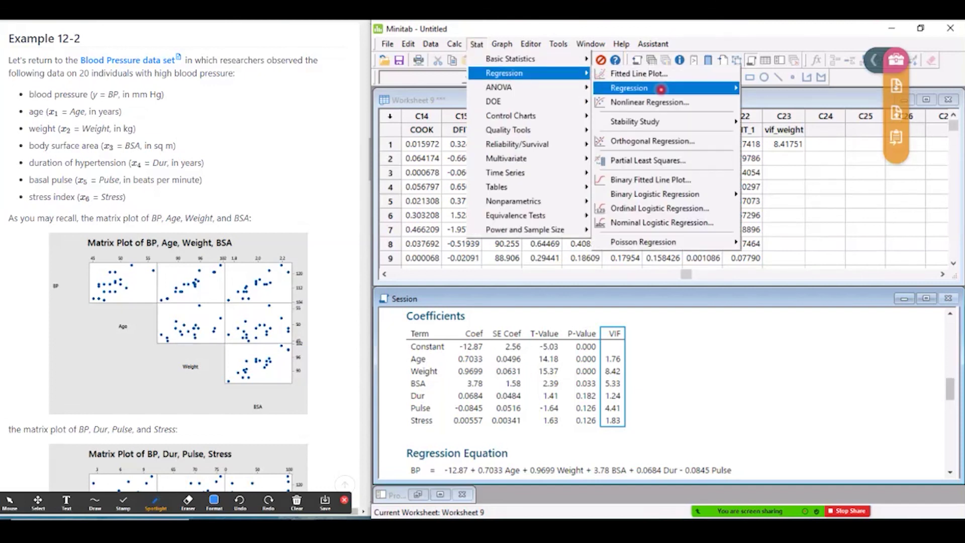
mouse_move(661, 89)
left_click(797, 84)
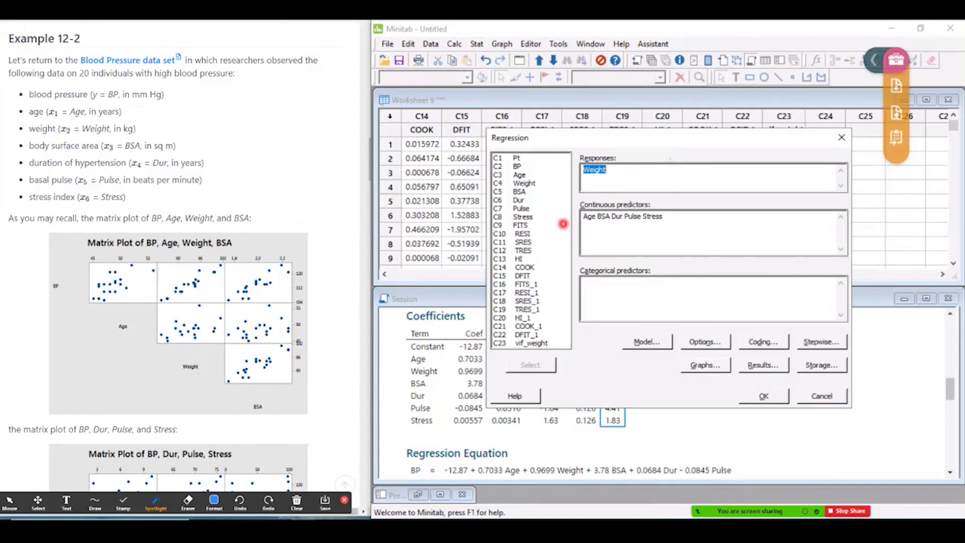
double_click(521, 167)
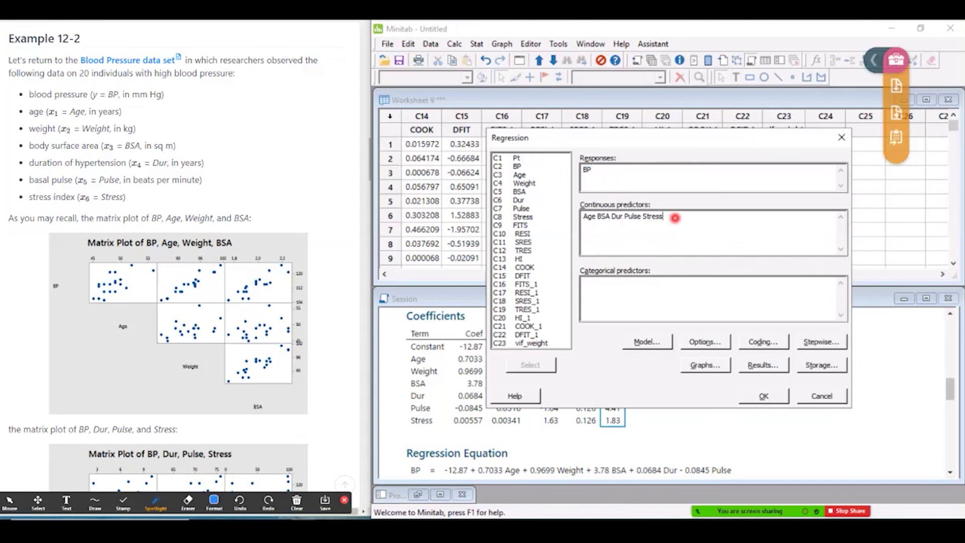
key("BackSpace")
key("BackSpace")
key("BackSpace")
key("BackSpace")
key("BackSpace")
key("BackSpace")
key("BackSpace")
key("BackSpace")
key("BackSpace")
key("BackSpace")
key("BackSpace")
key("BackSpace")
key("BackSpace")
key("BackSpace")
key("BackSpace")
key("BackSpace")
key("BackSpace")
key("BackSpace")
key("BackSpace")
key("BackSpace")
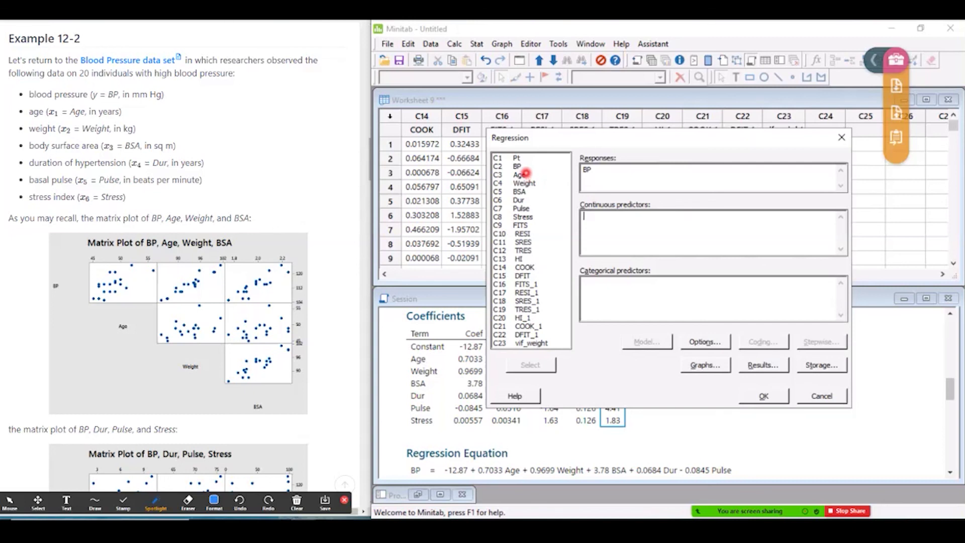
Add Age, Weight, Dur and Stress as predictors and run, giving F-value 458.28.
double_click(524, 175)
double_click(524, 183)
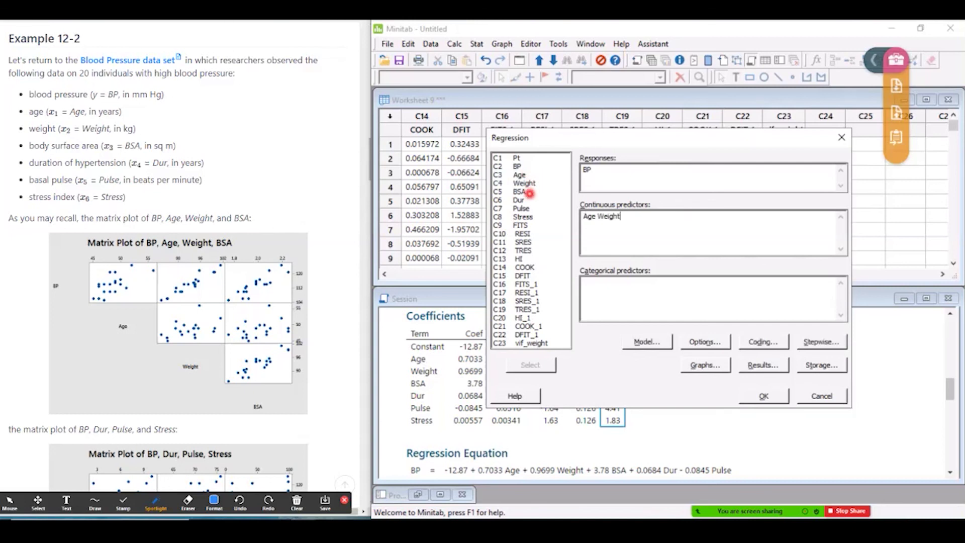
double_click(525, 200)
double_click(523, 216)
left_click(764, 396)
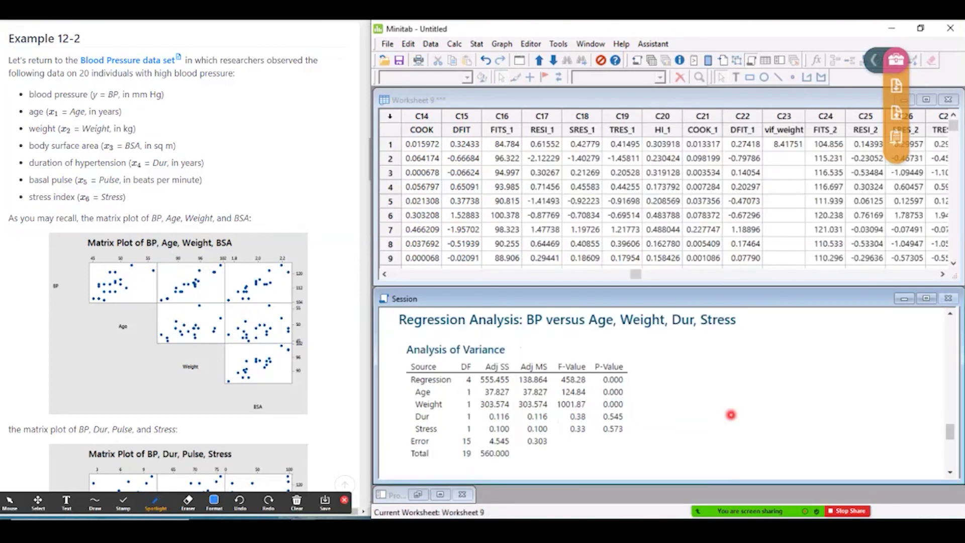
Scroll to the reduced model's VIFs: Age 1.47, Weight 1.23, Dur 1.20, Stress 1.24.
left_click(949, 473)
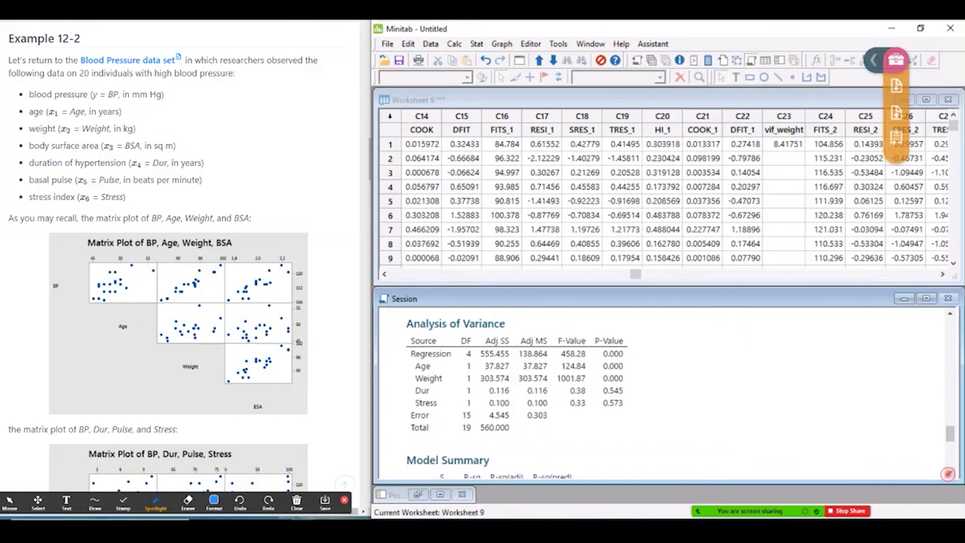
left_click_drag(948, 474, 948, 474)
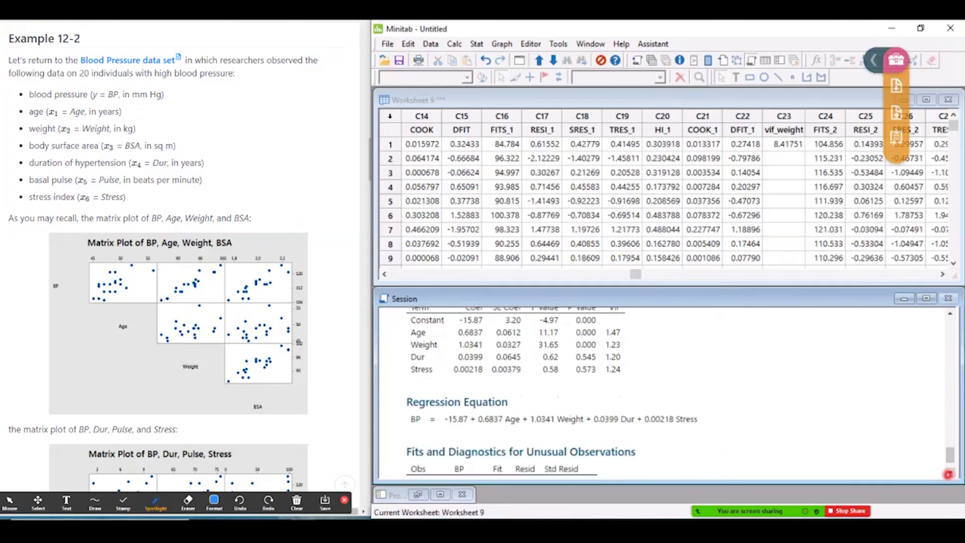
left_click(950, 313)
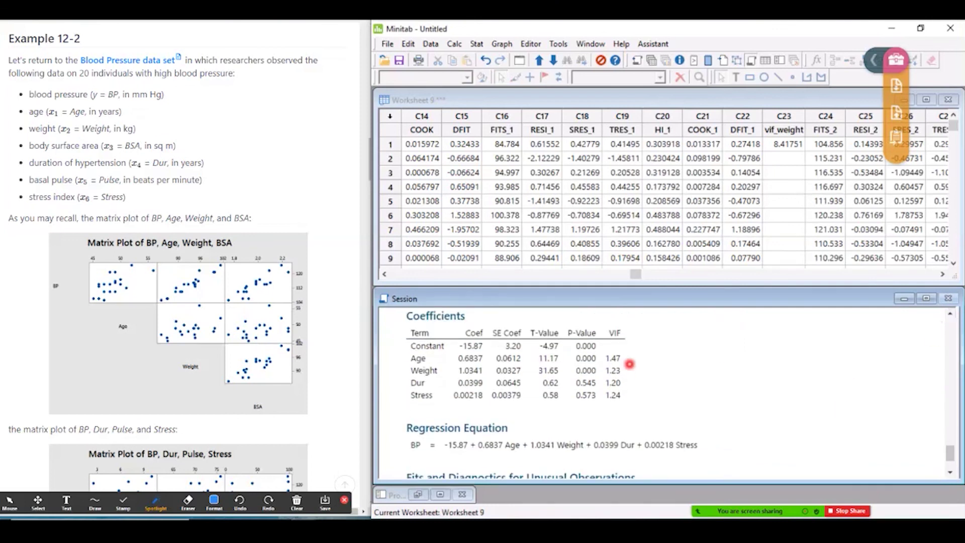